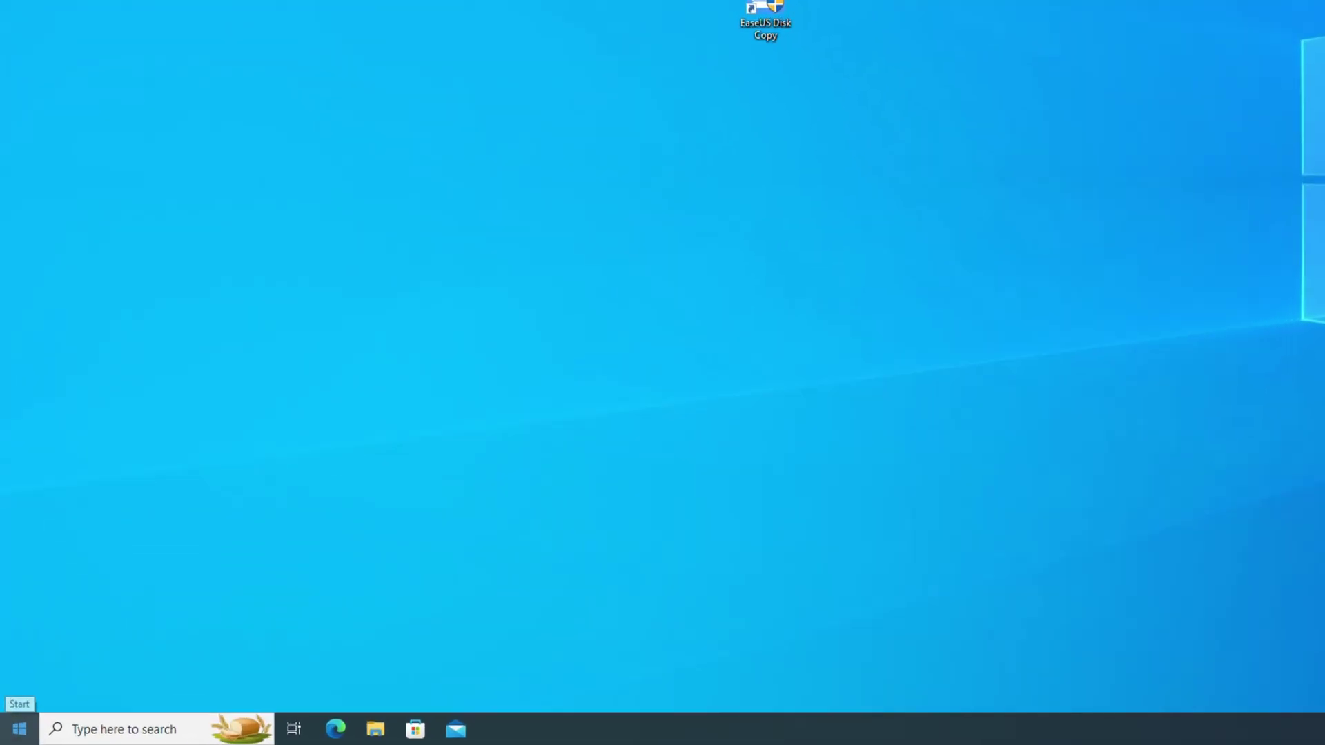
Step: Launch Disk Management from the Win+X menu to view Disk 0's EFI and System (C:) partitions
{"action": "right_click", "coordinate": [13, 735]}
{"action": "key", "text": "Up"}
{"action": "key", "text": "Up"}
{"action": "key", "text": "Up"}
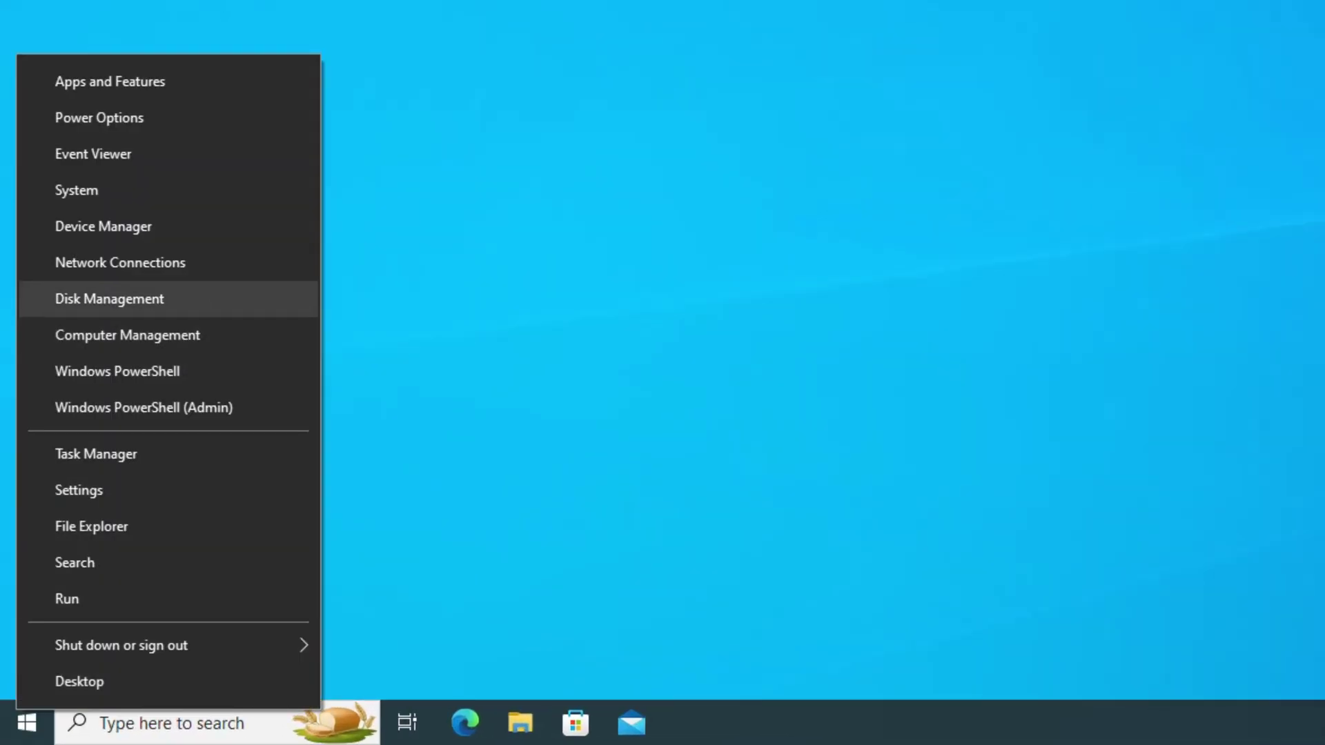
{"action": "key", "text": "Return"}
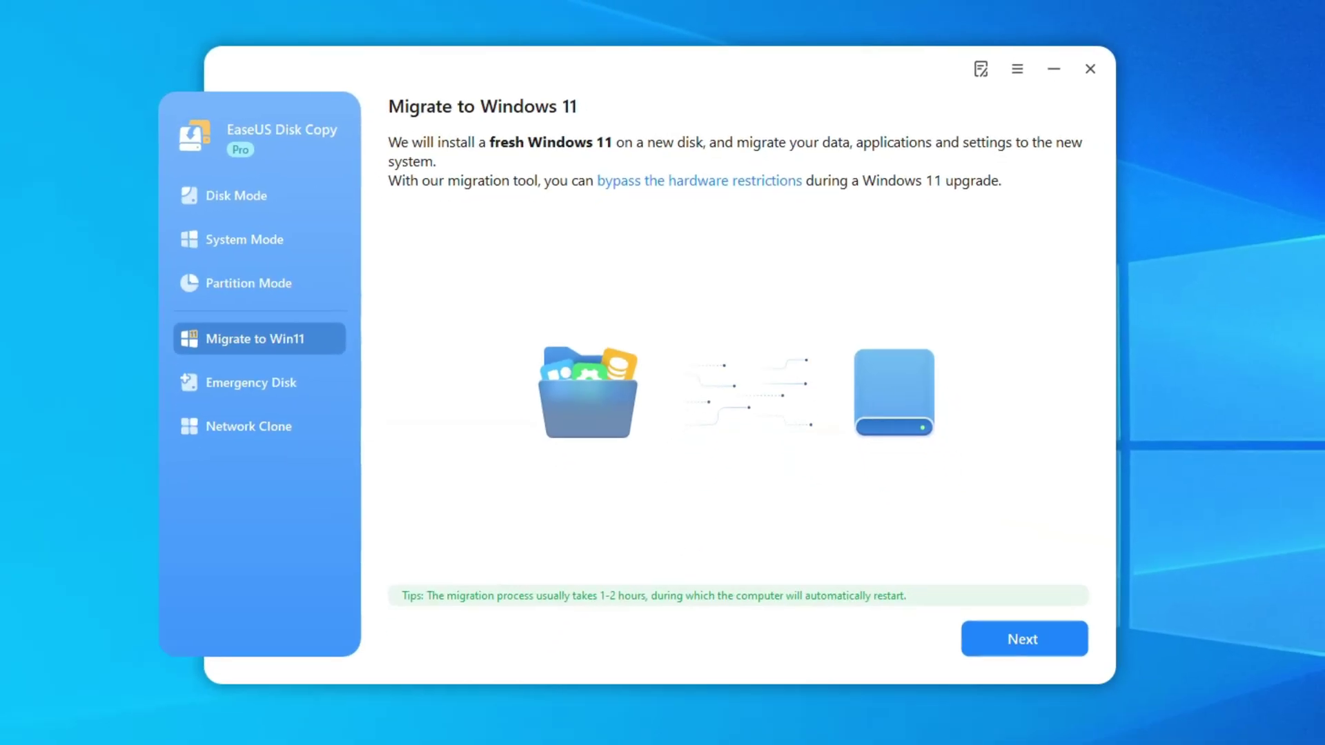
Step: Select Disk 1 as the target disk for the Windows 11 migration and continue
{"action": "left_click", "coordinate": [1017, 606]}
{"action": "left_click", "coordinate": [980, 290]}
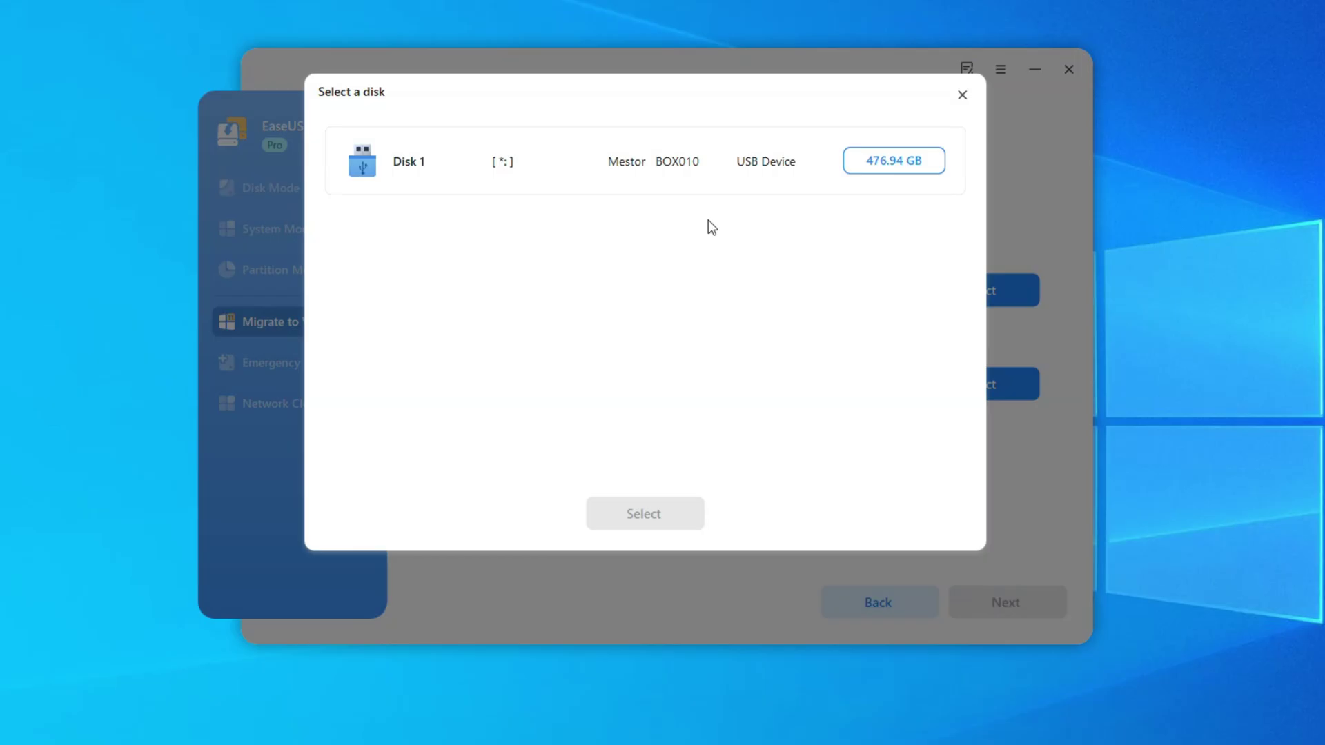
{"action": "left_click", "coordinate": [593, 160]}
{"action": "left_click", "coordinate": [668, 511]}
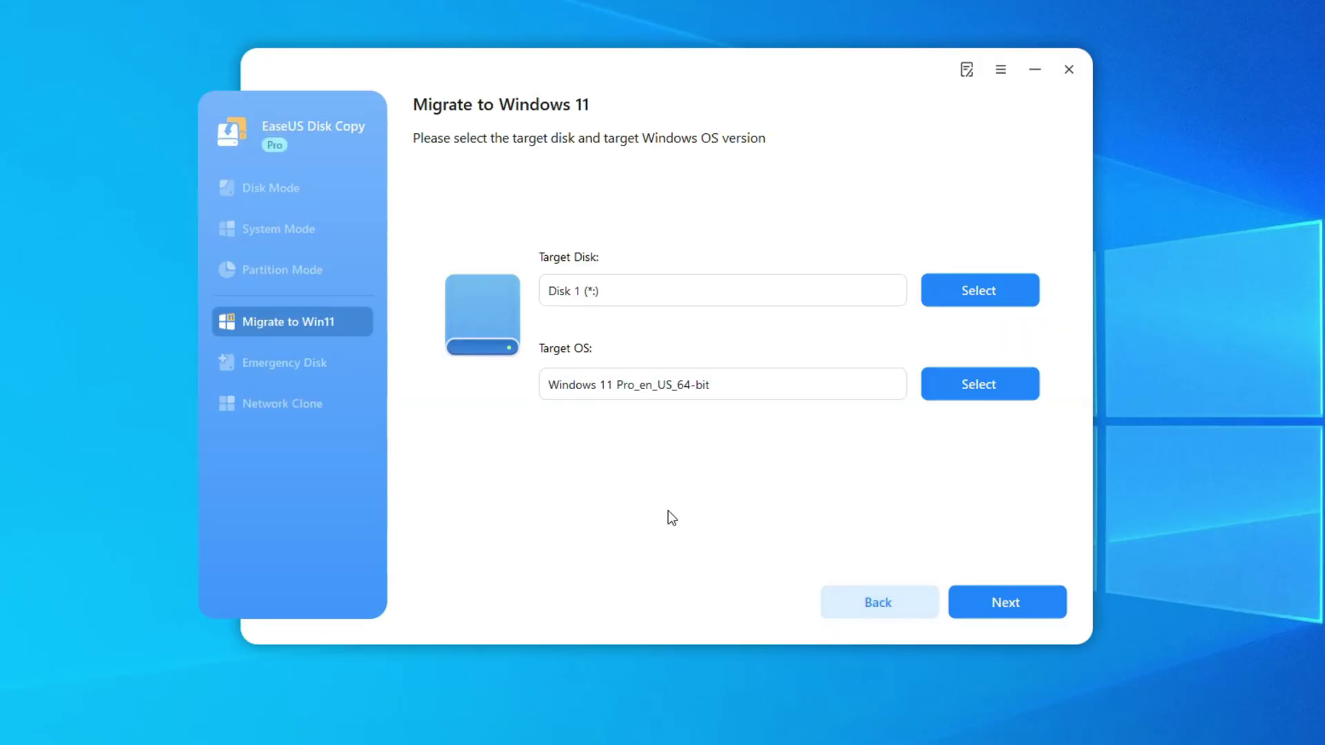
{"action": "left_click", "coordinate": [1009, 602]}
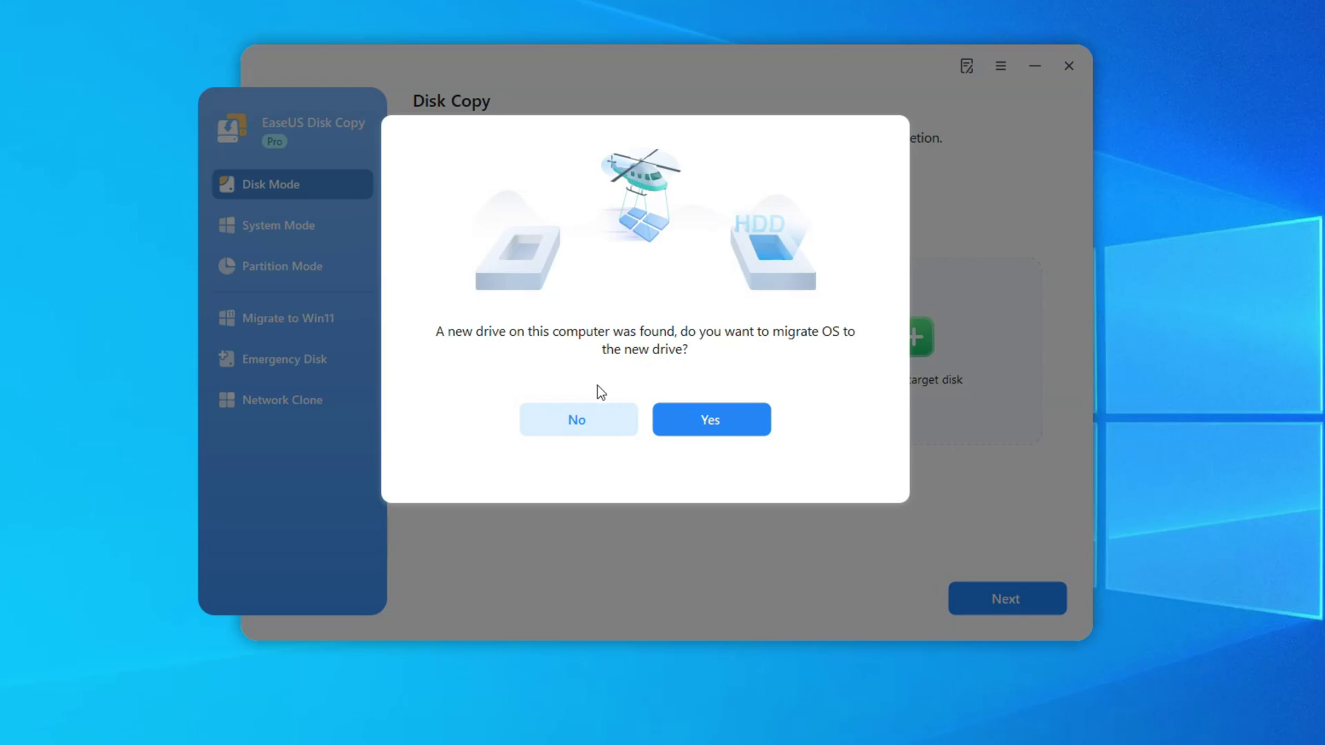
Step: Decline the OS migration and, in Disk Mode, select Disk 0 as the source
{"action": "left_click", "coordinate": [584, 419]}
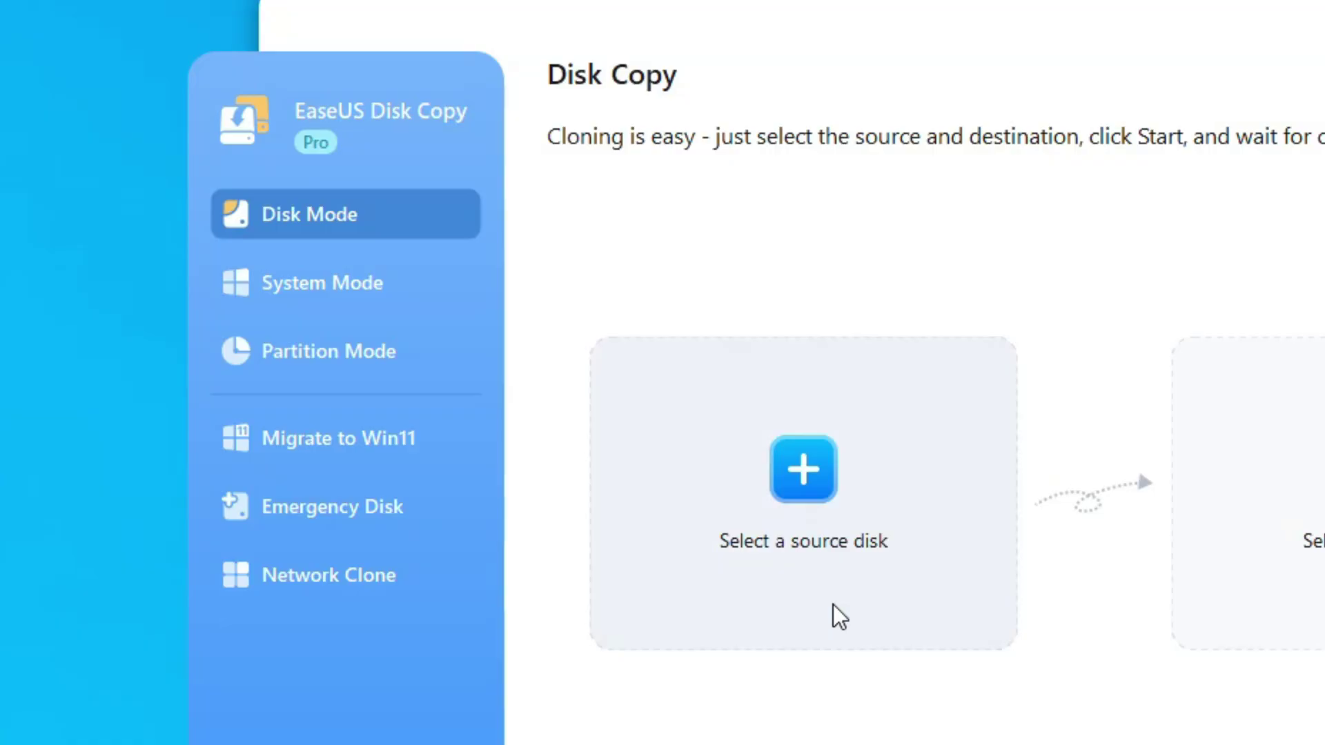
{"action": "left_click", "coordinate": [405, 288]}
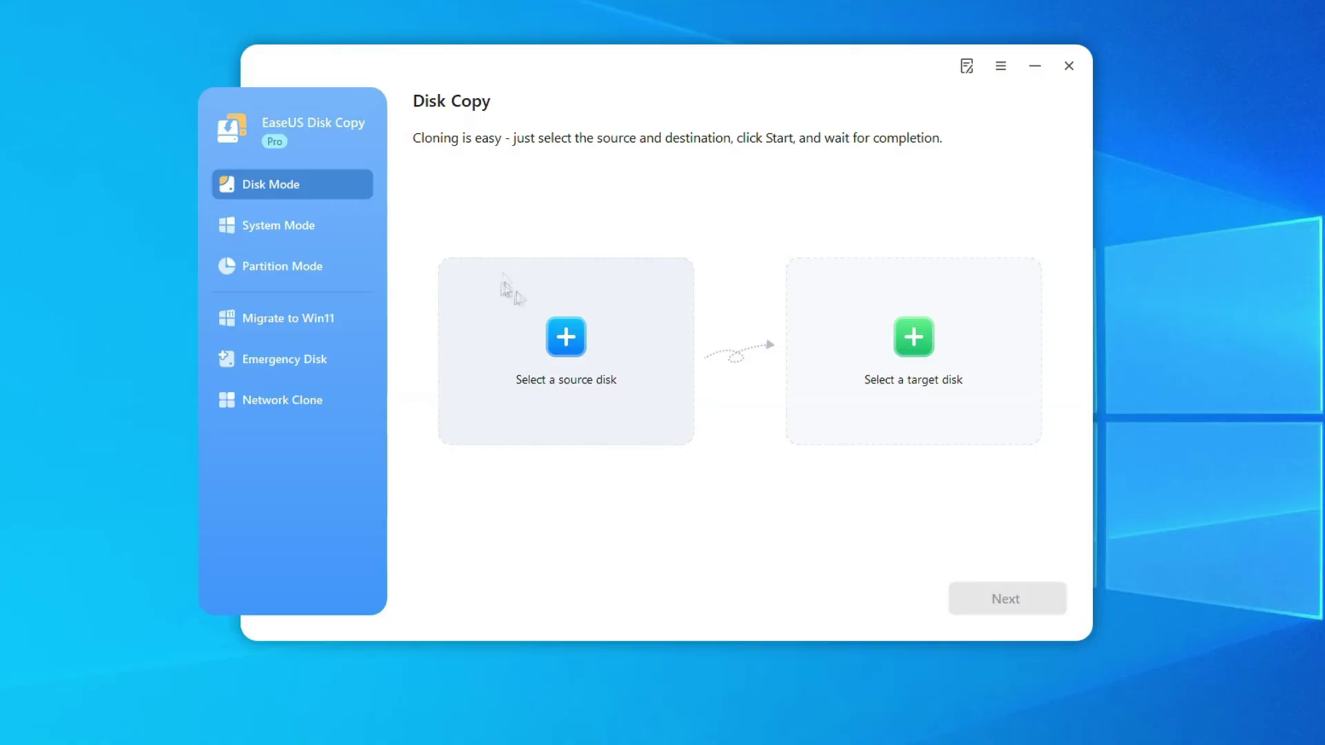
{"action": "left_click", "coordinate": [590, 329]}
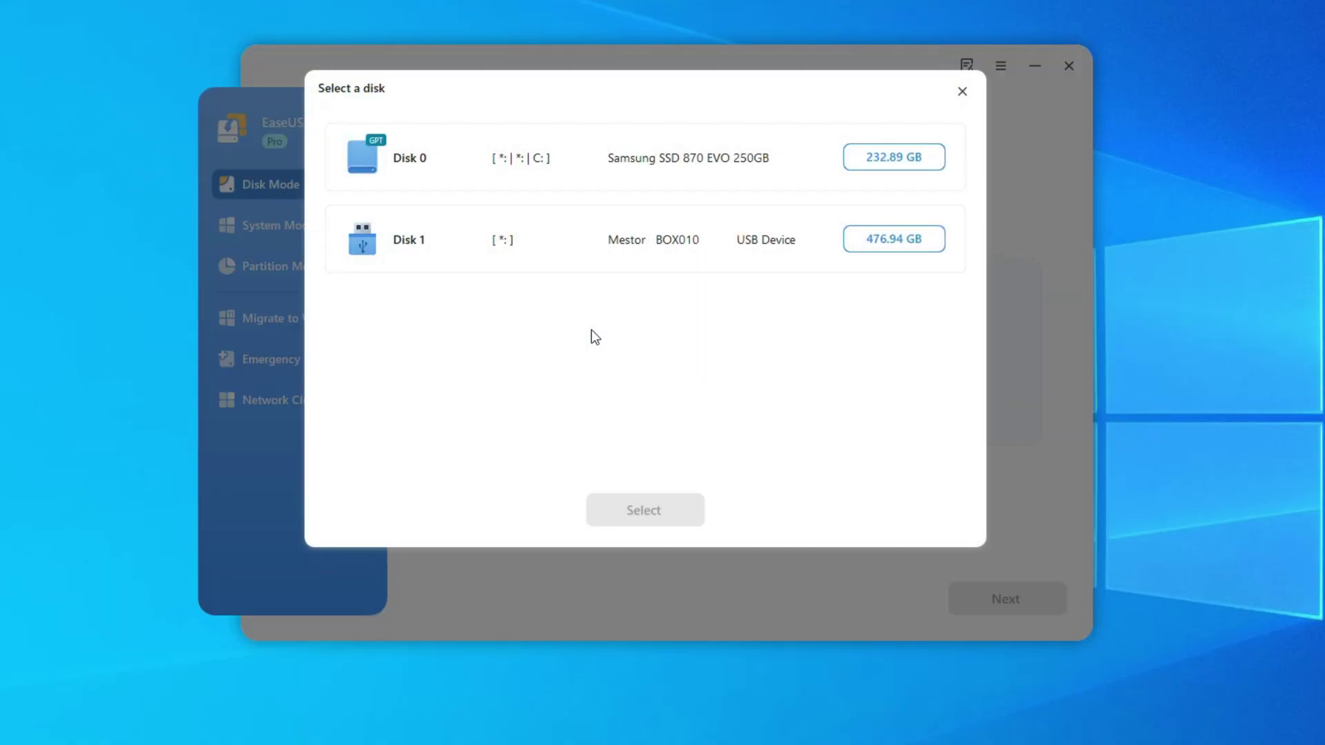
{"action": "left_click", "coordinate": [939, 165]}
{"action": "left_click", "coordinate": [665, 507]}
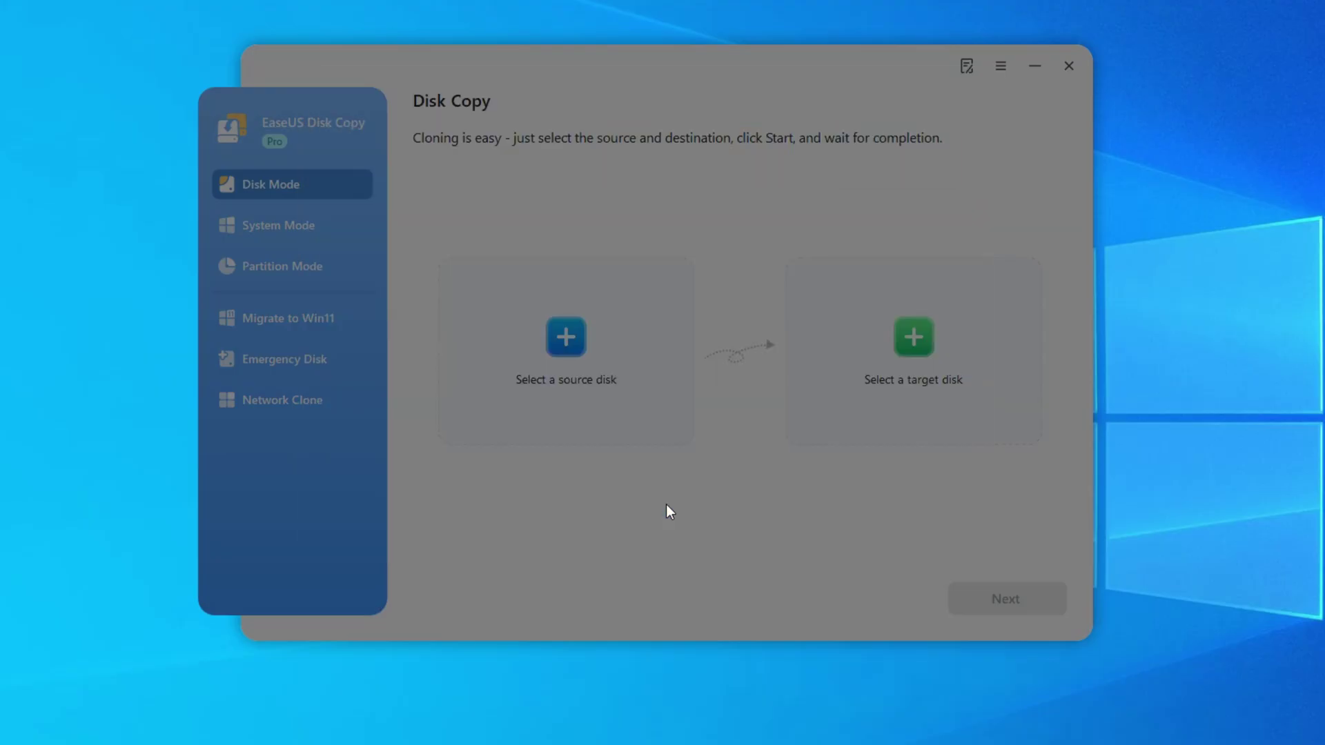
Step: Select Disk 1 as the target disk and continue to the layout step
{"action": "left_click", "coordinate": [963, 357]}
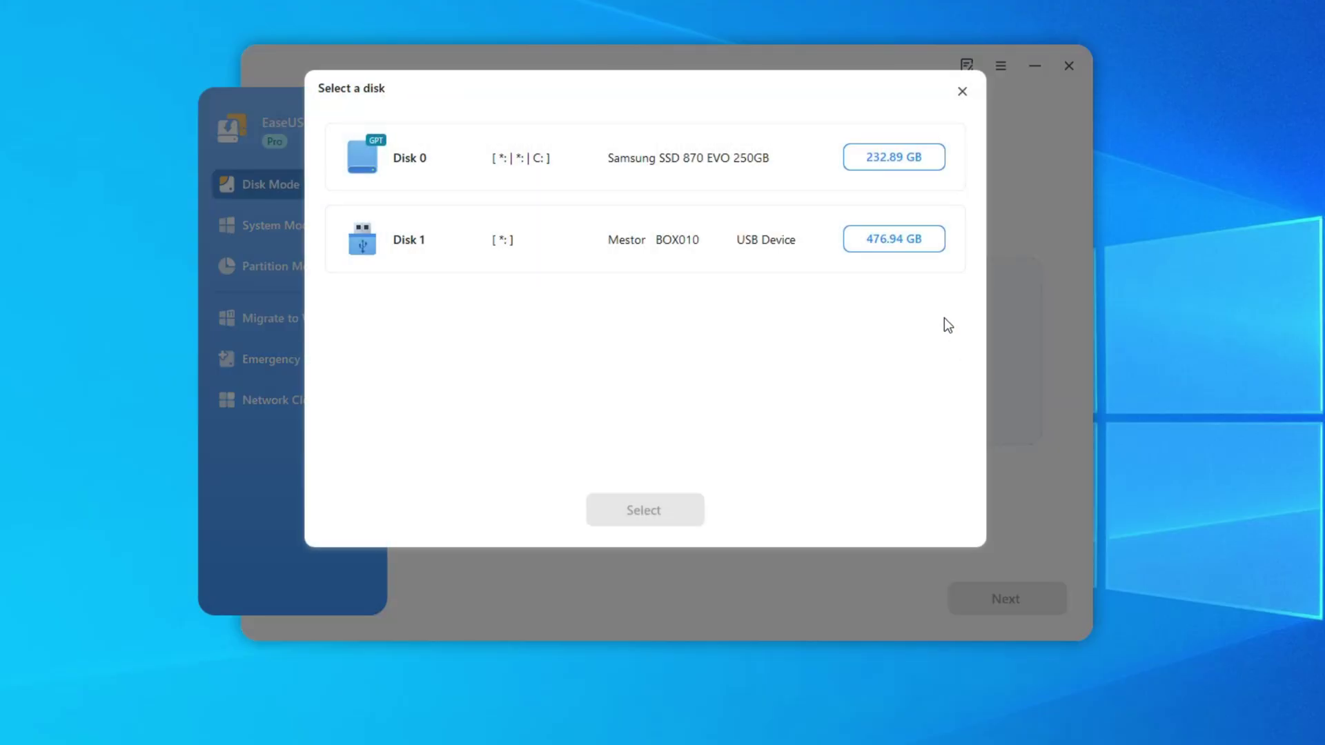
{"action": "left_click", "coordinate": [894, 241]}
{"action": "left_click", "coordinate": [684, 507]}
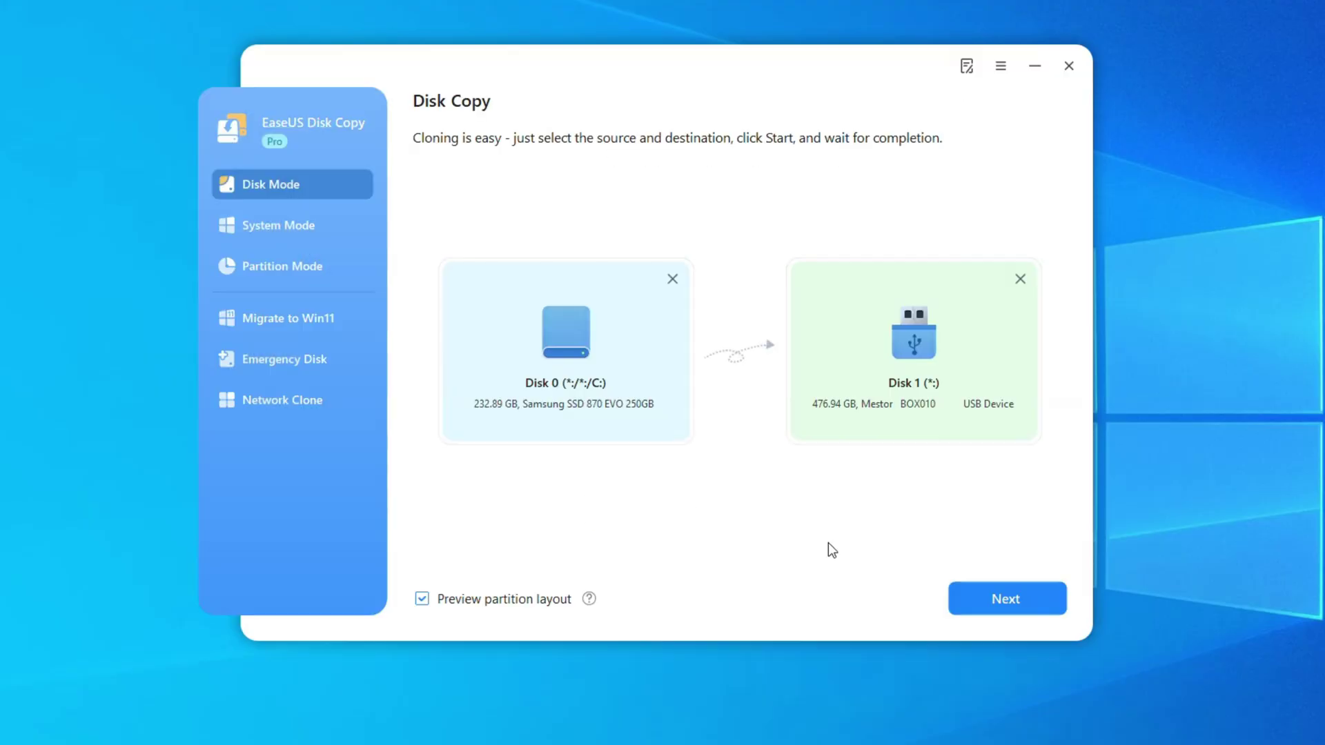
{"action": "left_click", "coordinate": [1046, 606]}
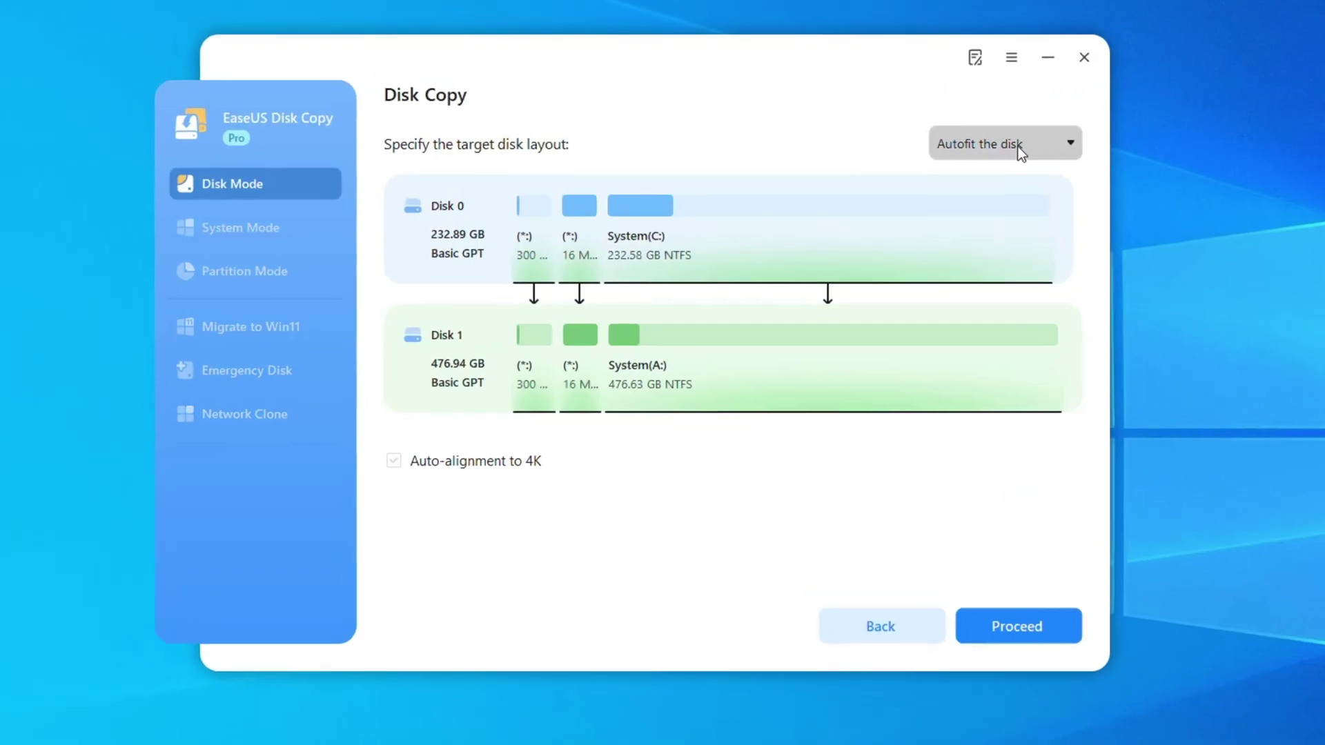
Step: Try Copy as the source and Edit disk layout, then settle on Autofit the disk for Disk 1
{"action": "left_click", "coordinate": [1017, 146]}
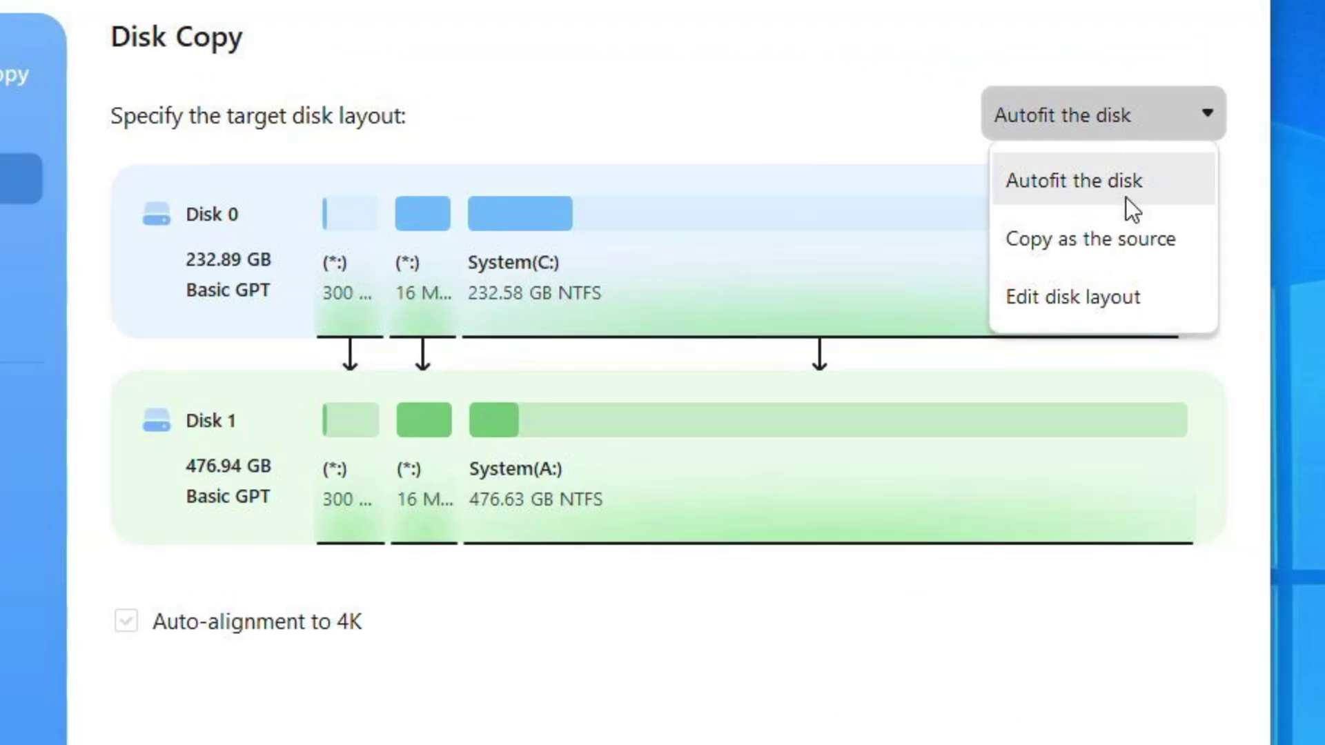
{"action": "left_click", "coordinate": [1136, 246]}
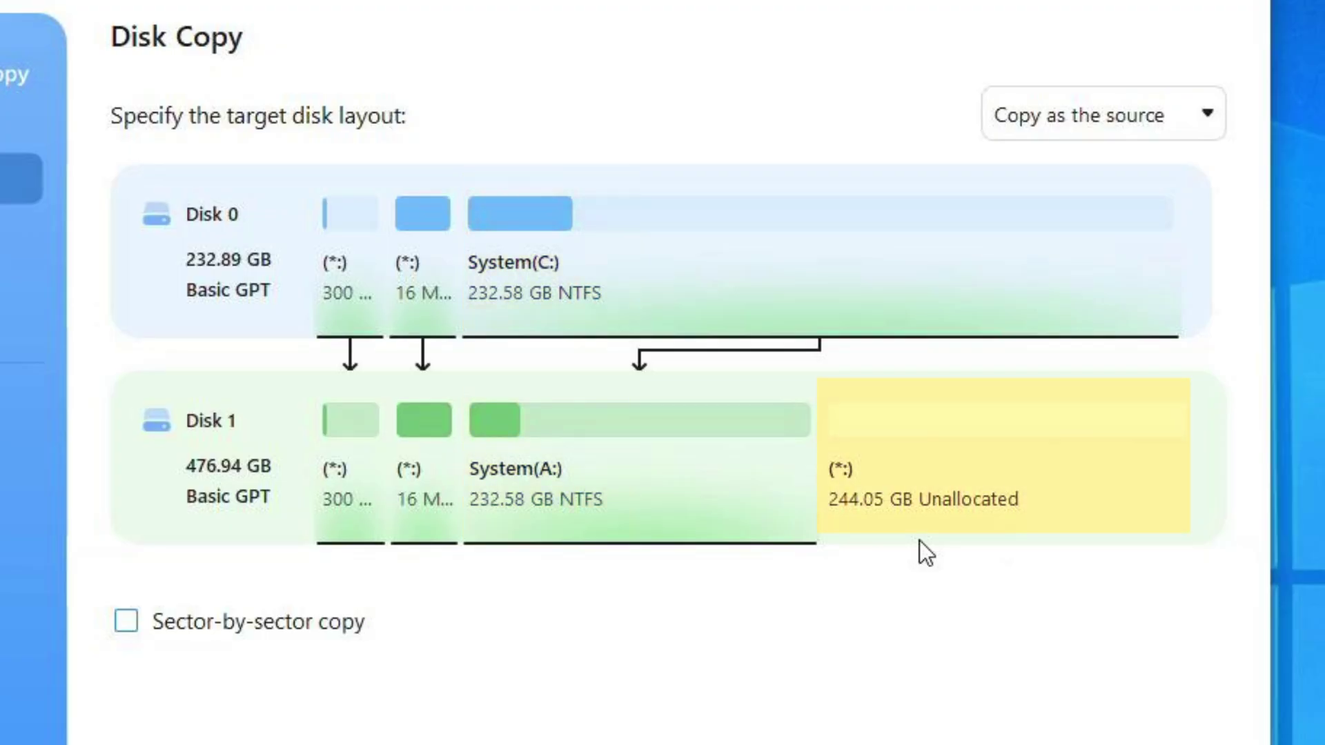
{"action": "left_click", "coordinate": [1204, 113]}
{"action": "left_click", "coordinate": [1137, 293]}
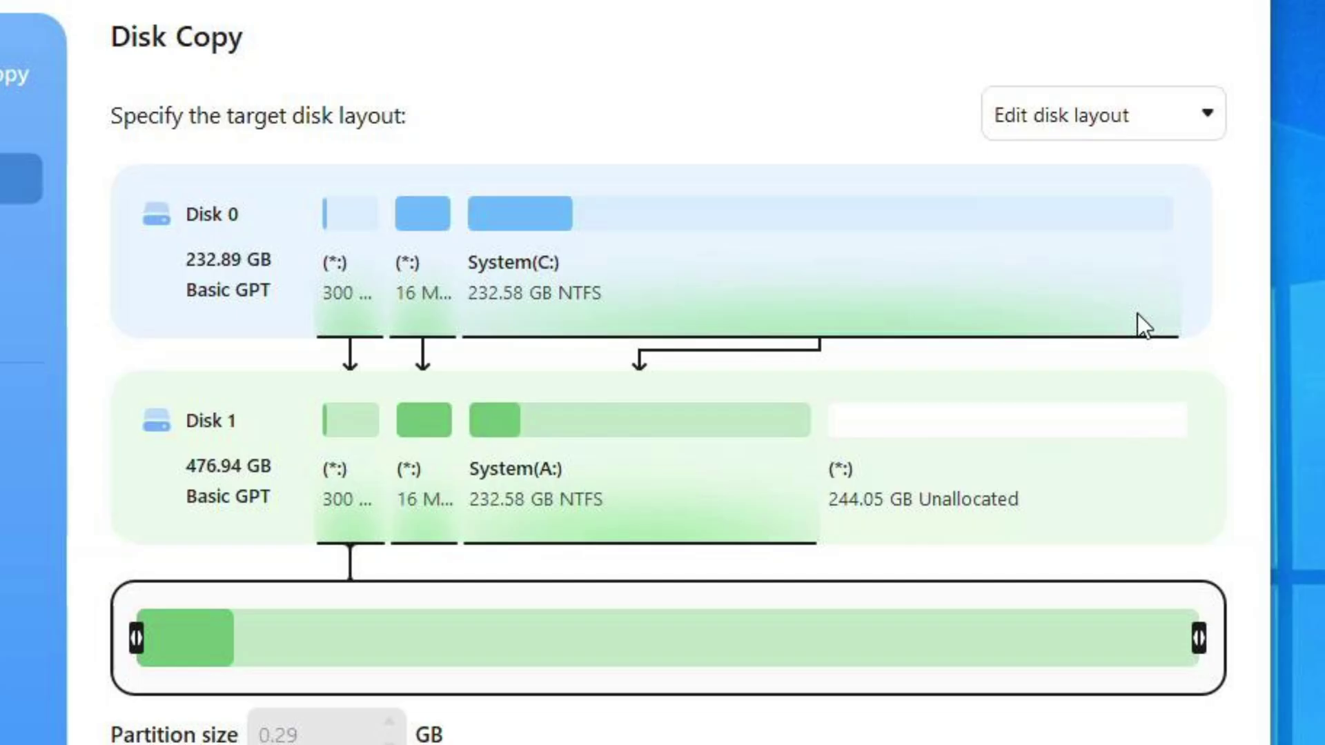
{"action": "left_click", "coordinate": [1113, 127]}
{"action": "left_click", "coordinate": [1112, 184]}
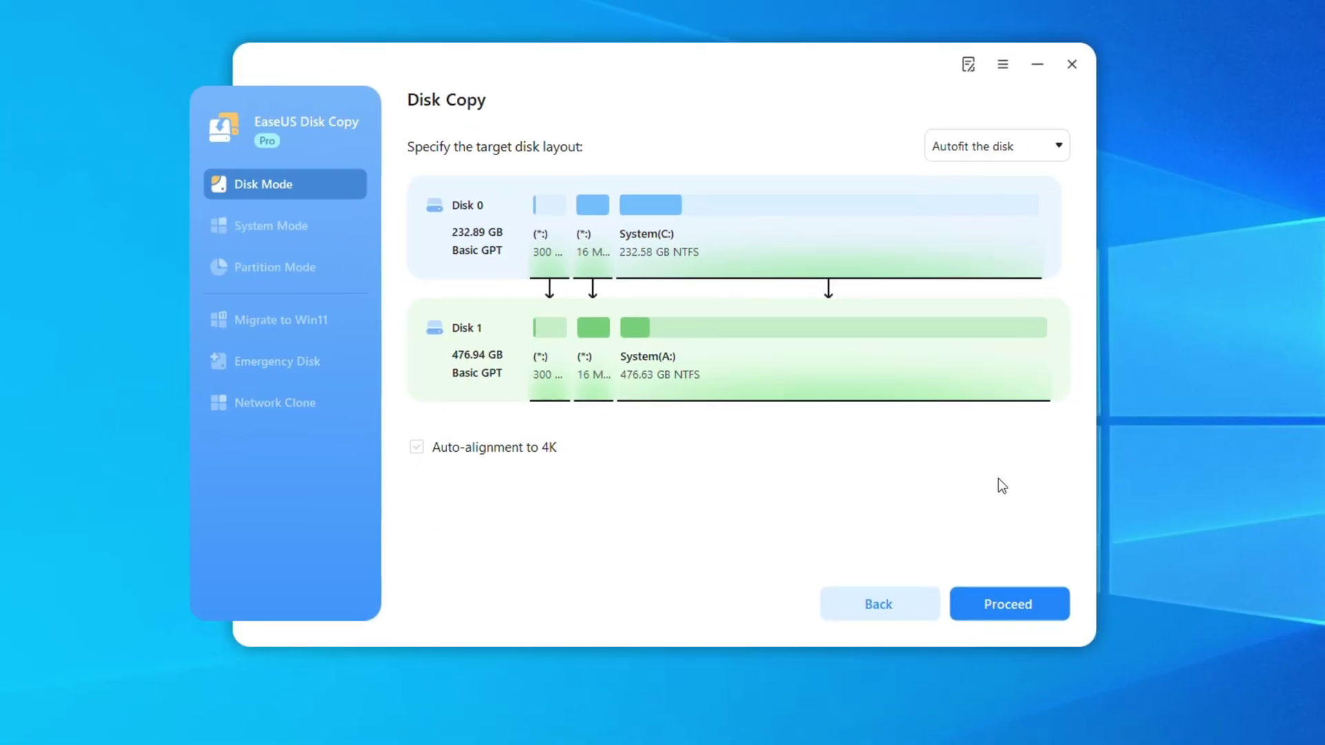
Step: Proceed with the clone, accept erasing Disk 1, decline USB boot, and finish
{"action": "left_click", "coordinate": [1010, 610]}
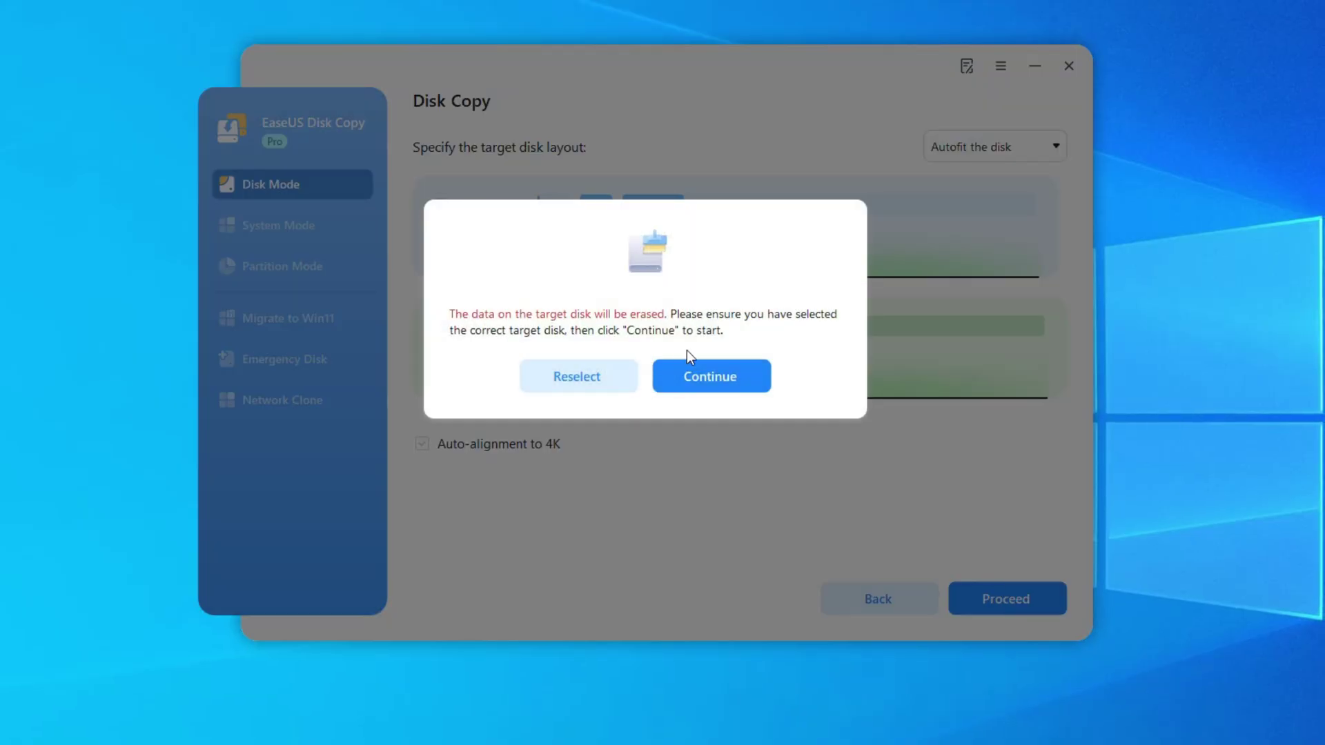
{"action": "left_click", "coordinate": [765, 381]}
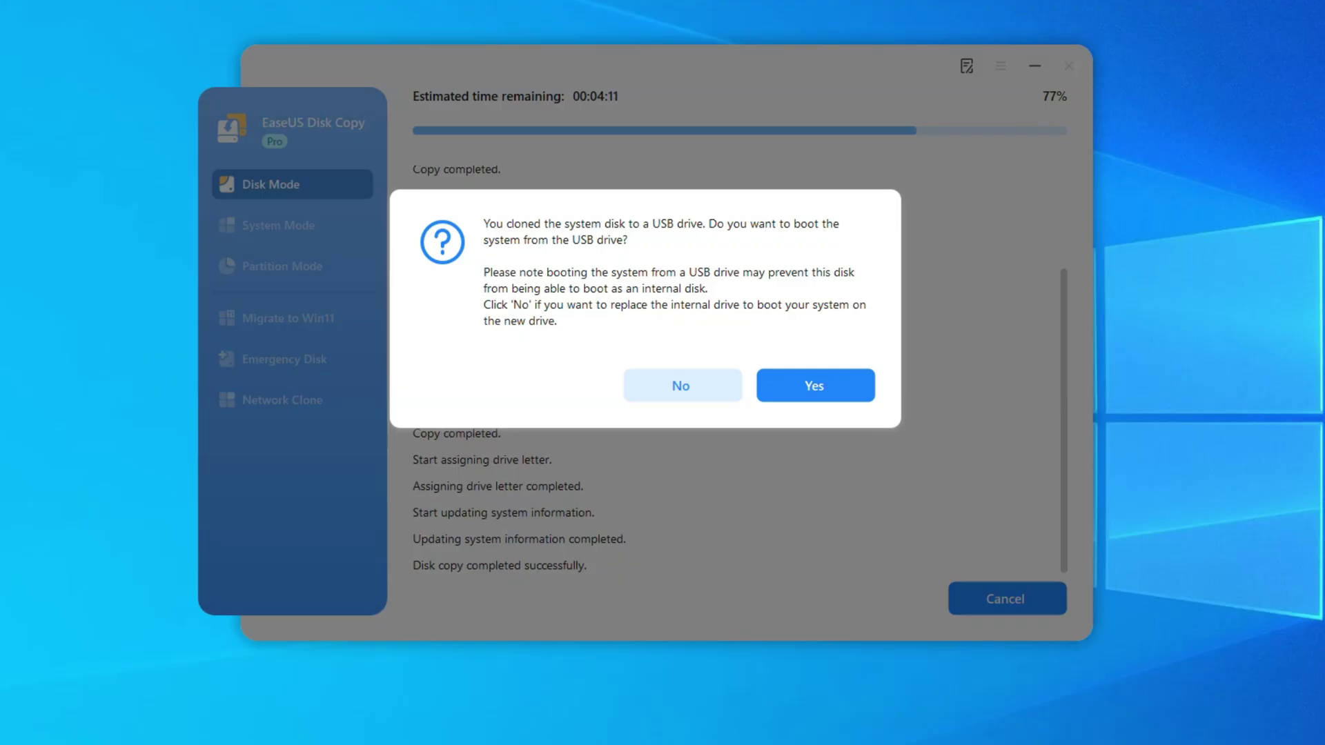
{"action": "left_click", "coordinate": [697, 392]}
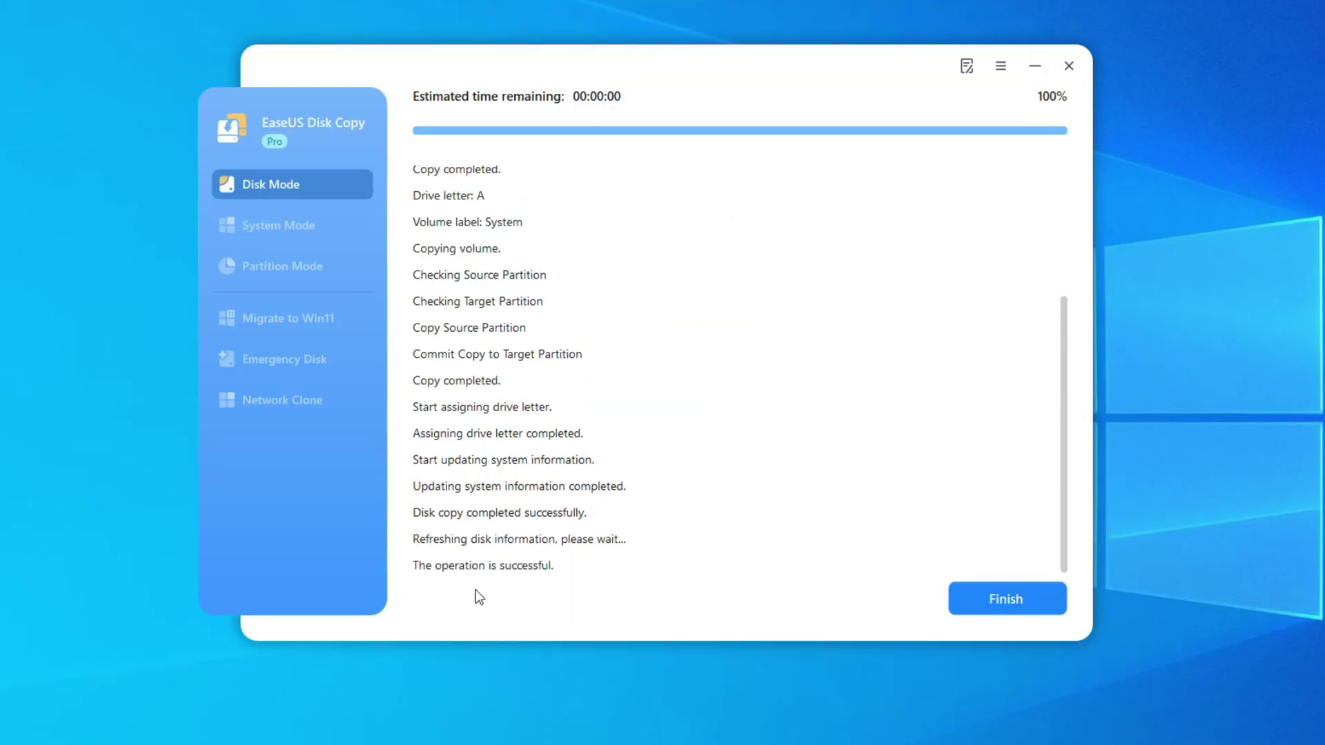
{"action": "left_click", "coordinate": [1048, 607]}
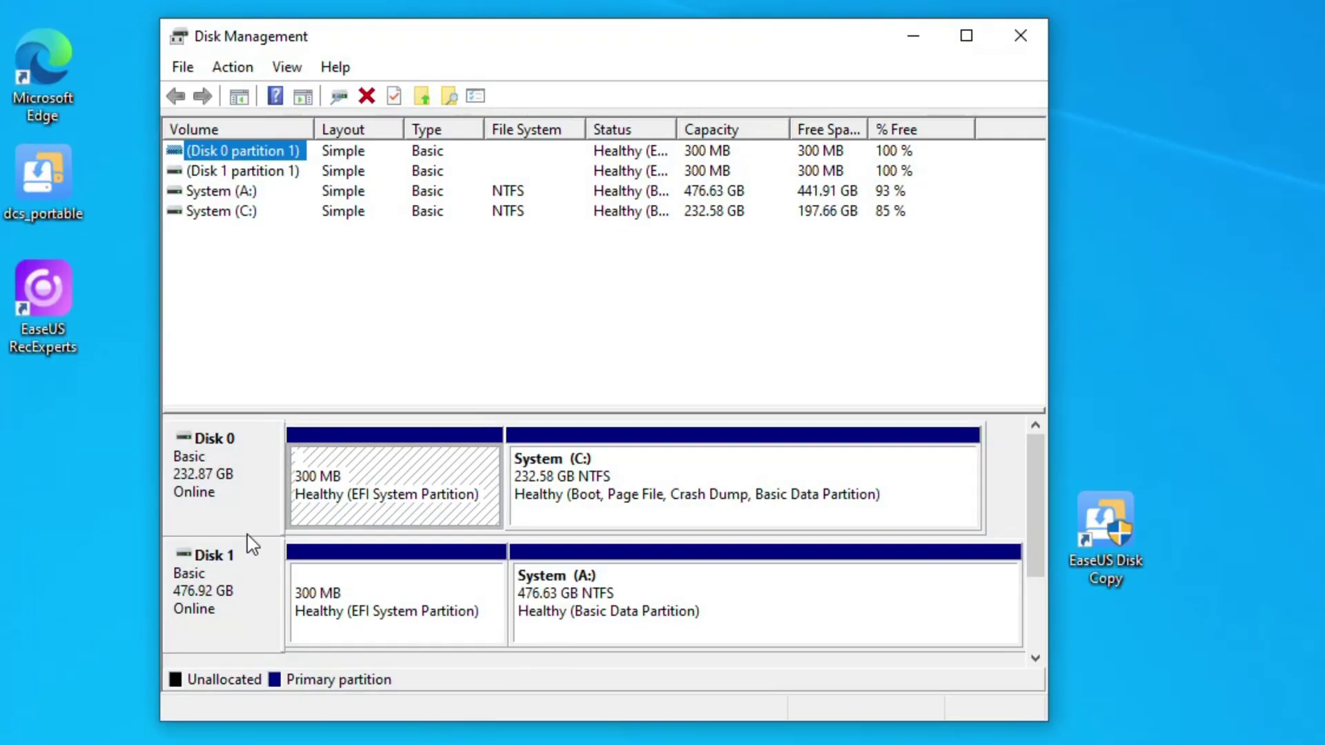
Step: Compare the EFI and System partitions of Disk 0 and Disk 1 in Disk Management
{"action": "left_click", "coordinate": [391, 616]}
{"action": "left_click", "coordinate": [441, 515]}
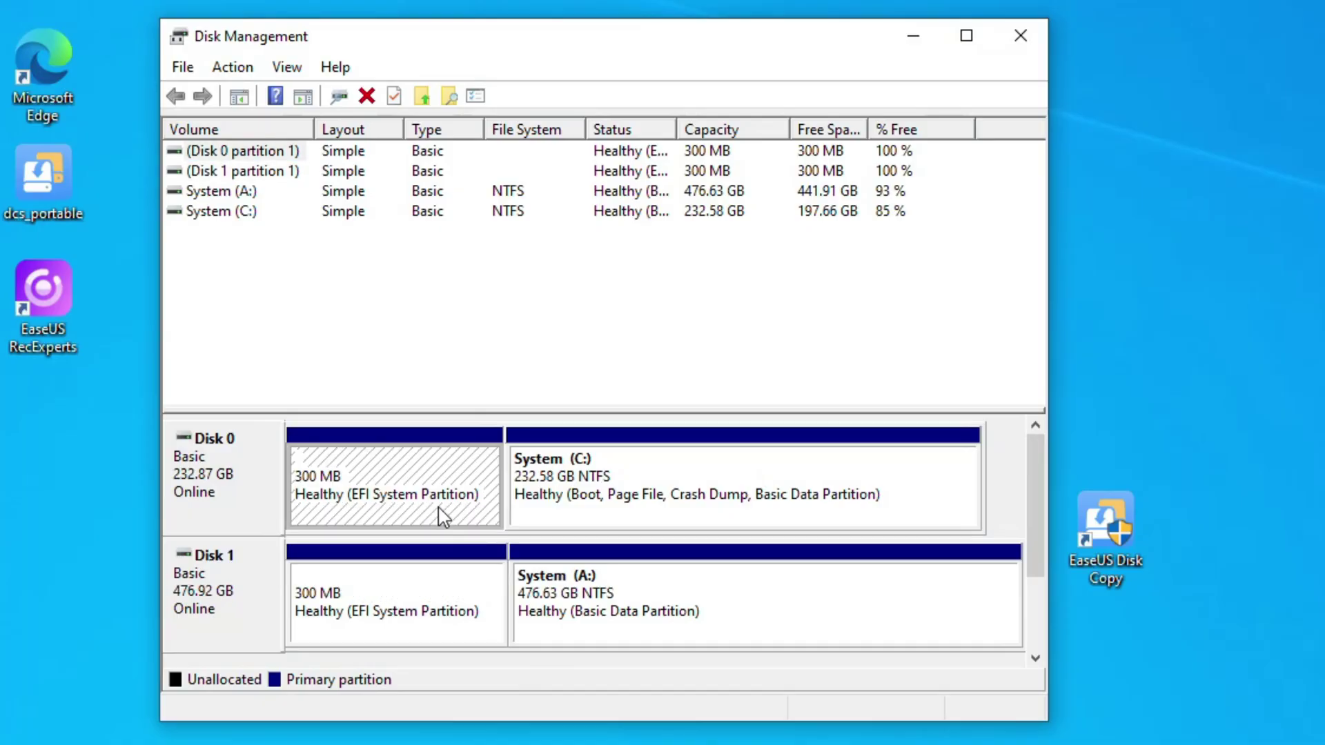
{"action": "left_click", "coordinate": [759, 500]}
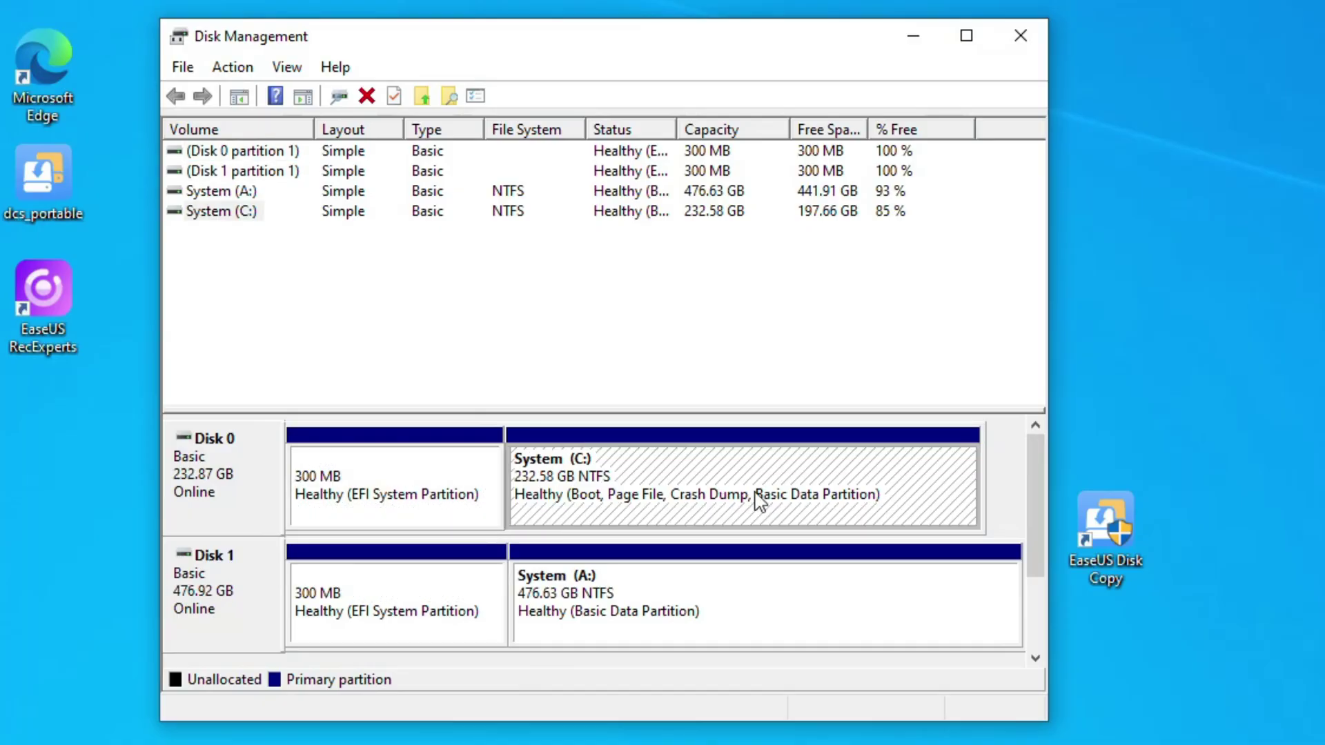
{"action": "left_click", "coordinate": [780, 592]}
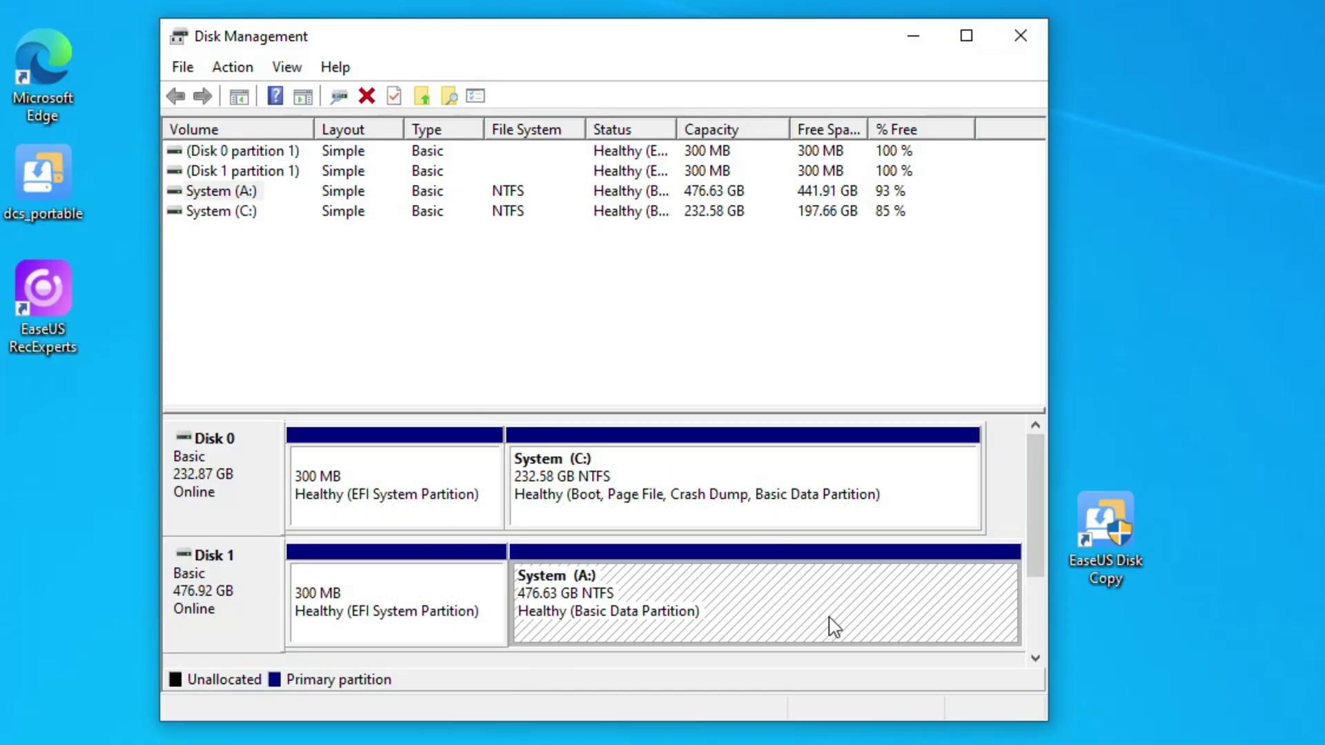